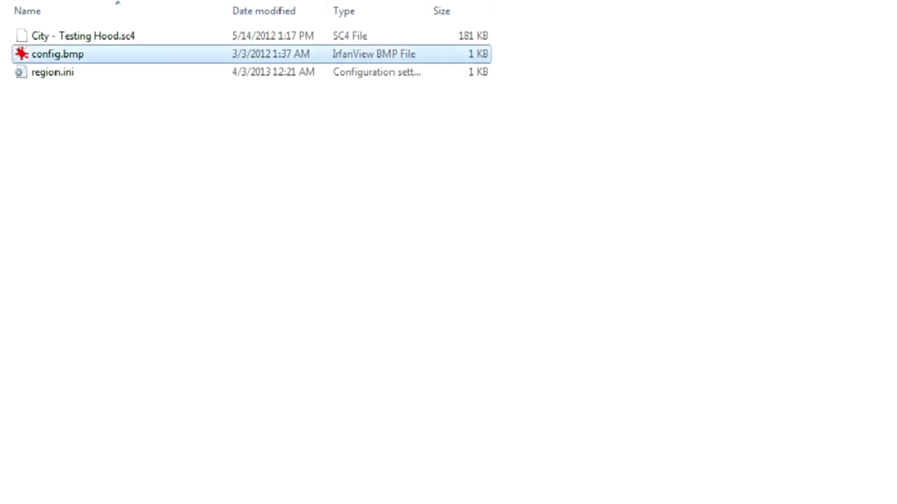
# Step: Preview the Timbuktu region's config.bmp map in the image viewer, then close it
pyautogui.press('BackSpace')
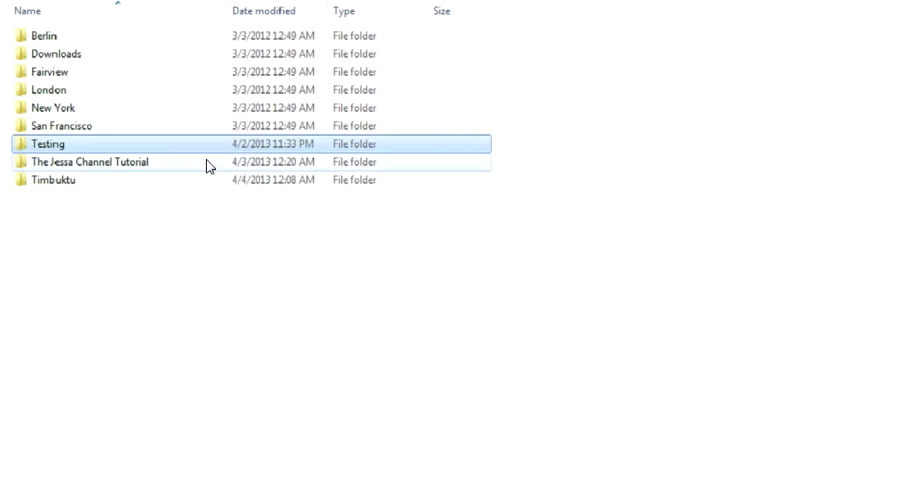
pyautogui.doubleClick(62, 184)
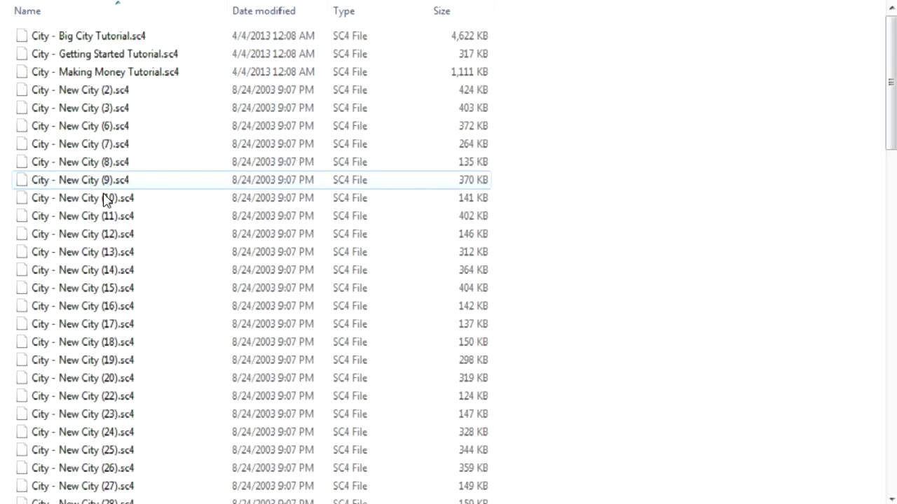
pyautogui.scroll(-18, 133, 248)
pyautogui.scroll(-6, 135, 251)
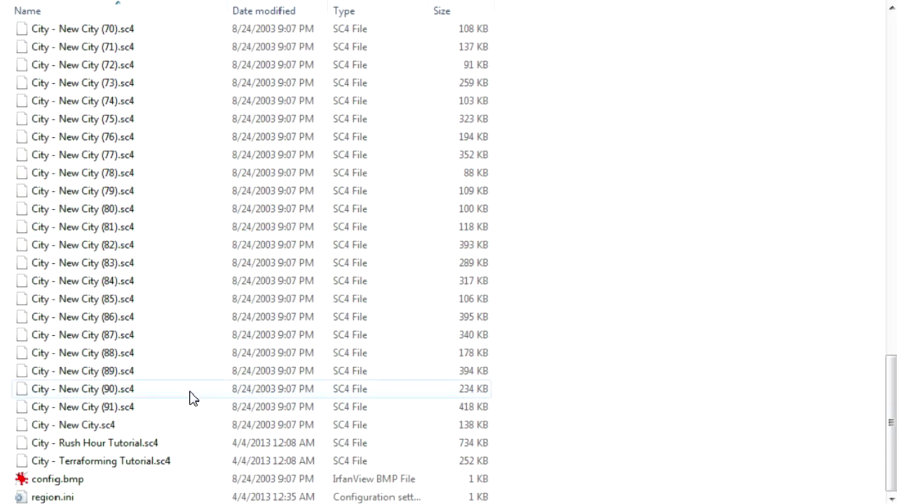
pyautogui.doubleClick(60, 482)
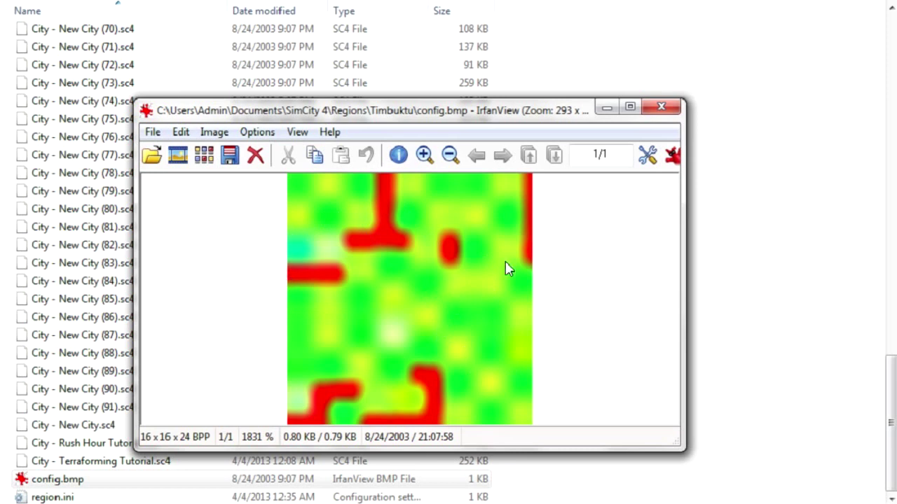
pyautogui.click(661, 108)
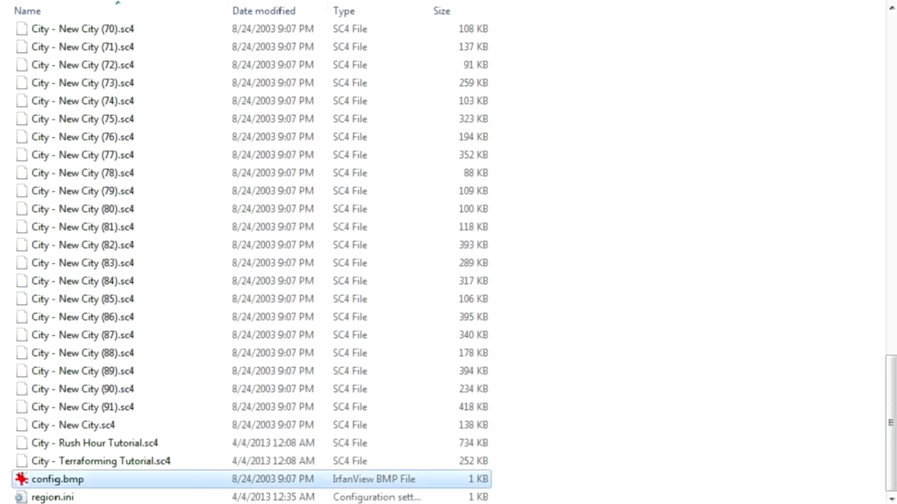
# Step: Open The Jessa Channel Tutorial region folder and preview its config.bmp
pyautogui.press('BackSpace')
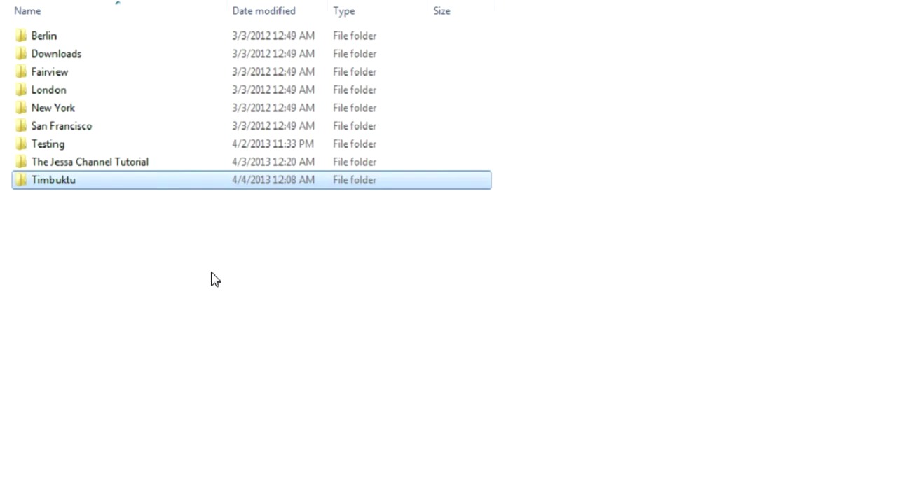
pyautogui.doubleClick(74, 164)
pyautogui.click(54, 81)
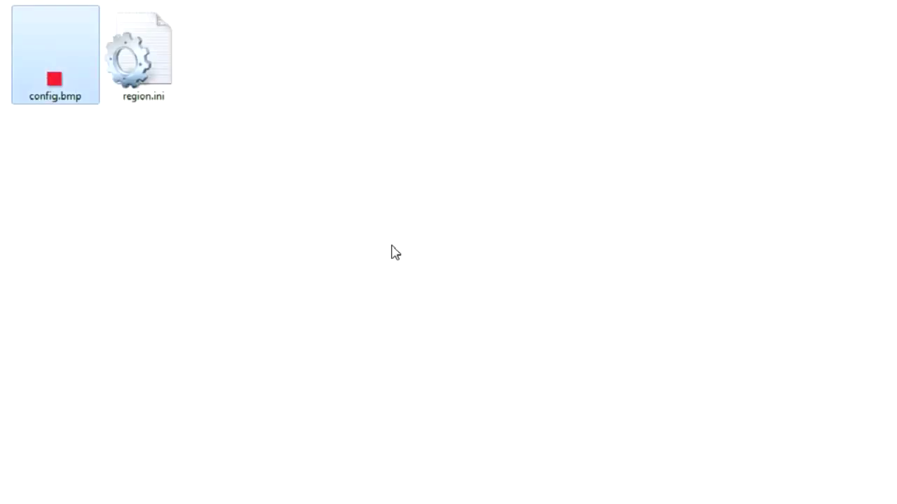
pyautogui.press('Return')
pyautogui.click(666, 109)
# Step: Set Bandicam to Full Screen capture and drag its recording bar to the top-left corner
pyautogui.press('BackSpace')
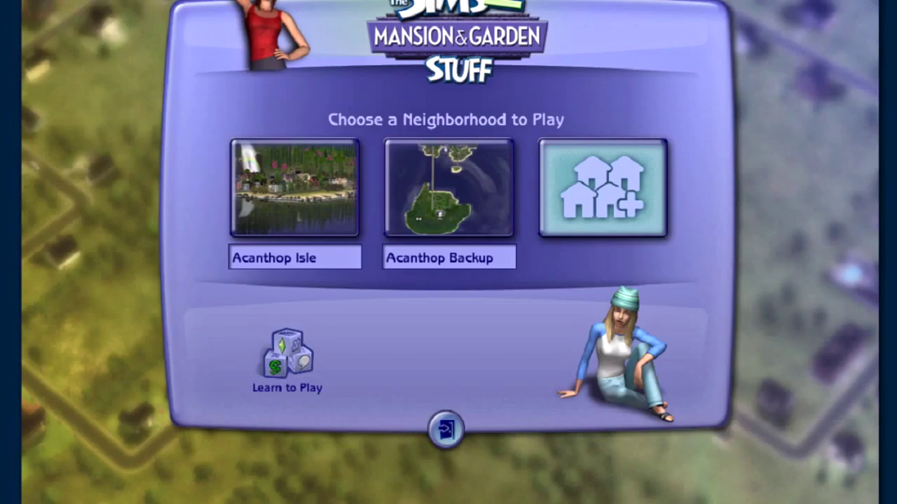
pyautogui.rightClick(837, 3)
pyautogui.moveTo(863, 62)
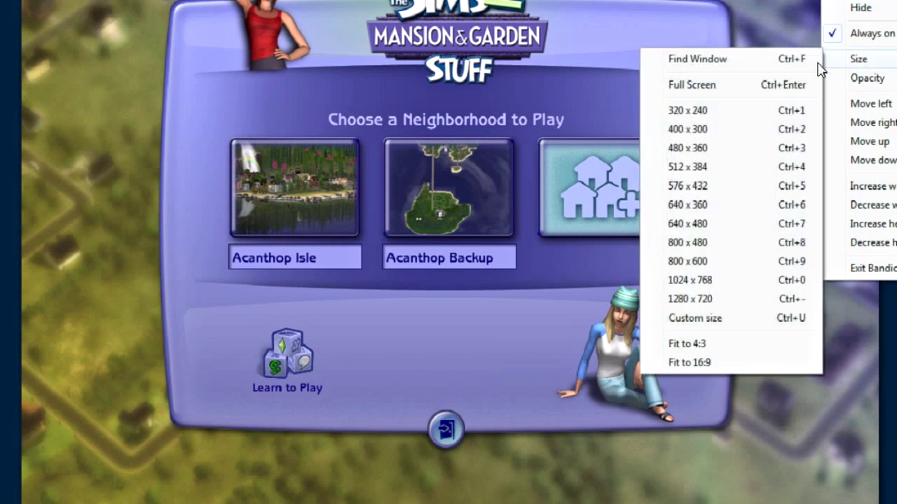
pyautogui.click(735, 92)
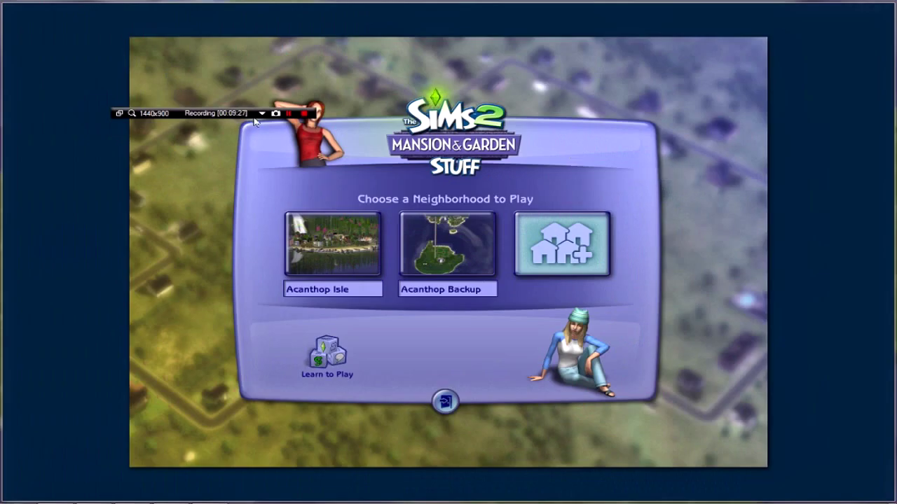
pyautogui.moveTo(255, 117); pyautogui.dragTo(157, 11)
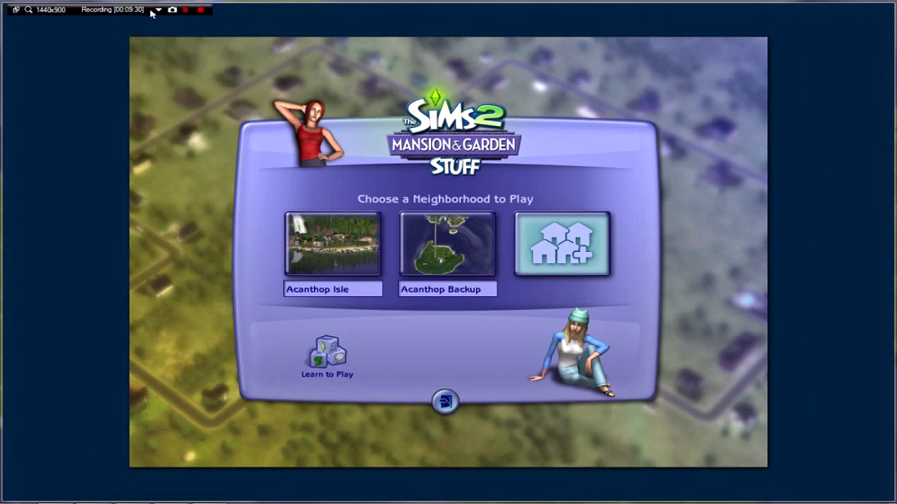
# Step: Show the Testing region map full-screen and pan with arrow keys to the Testing Hood tile
pyautogui.click(73, 498)
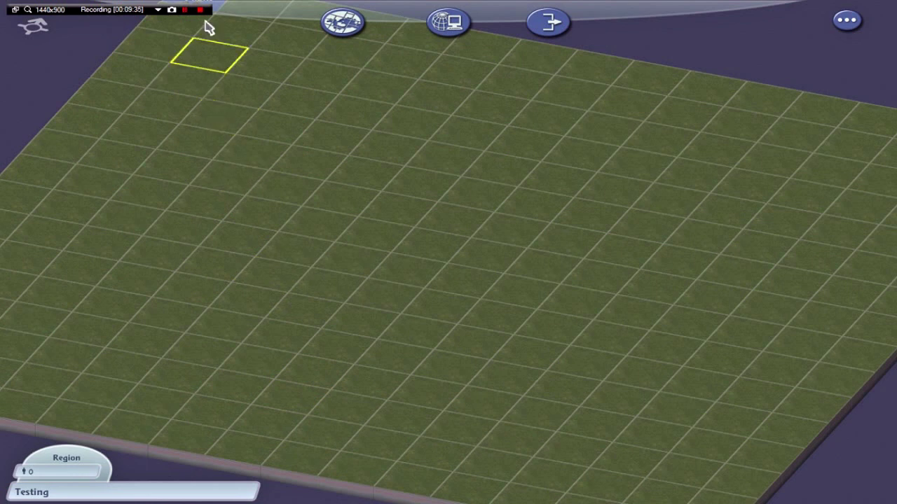
pyautogui.press('Up')
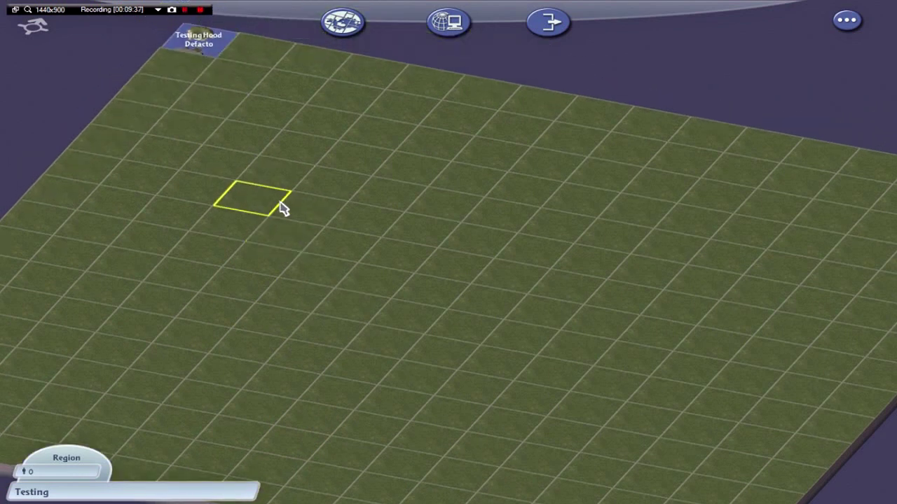
pyautogui.press('Left')
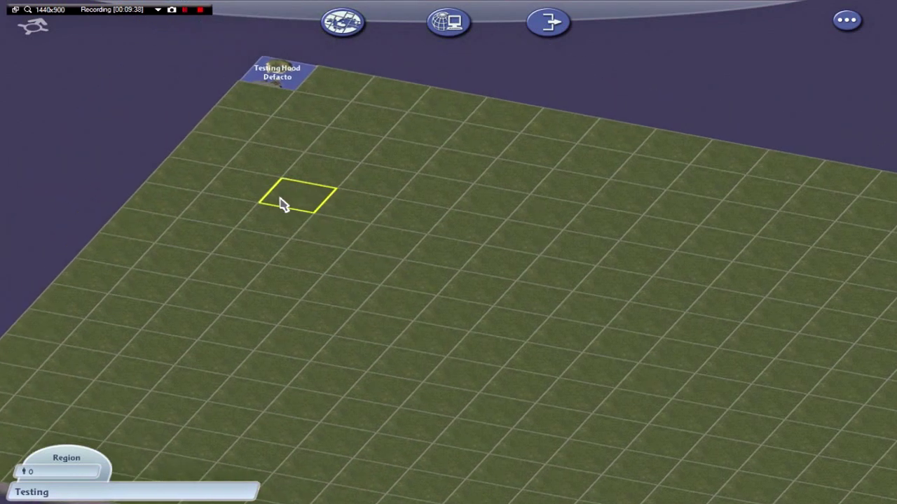
pyautogui.press('Up')
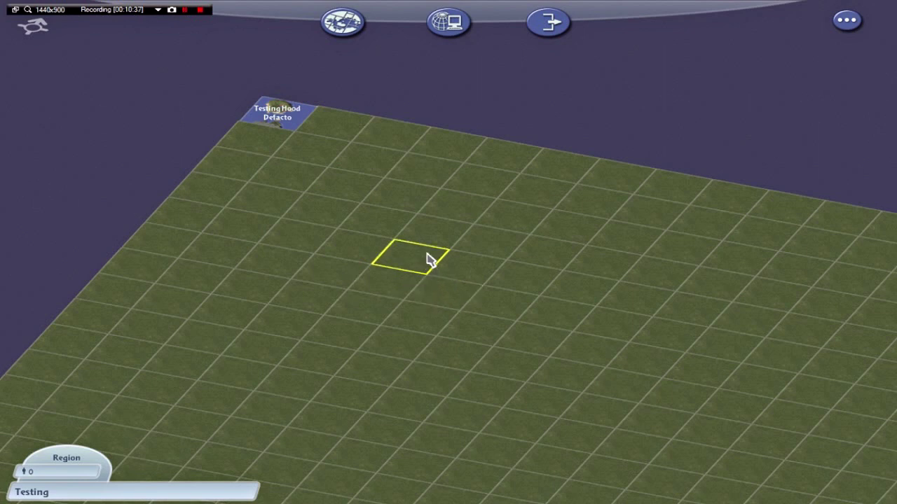
pyautogui.click(279, 118)
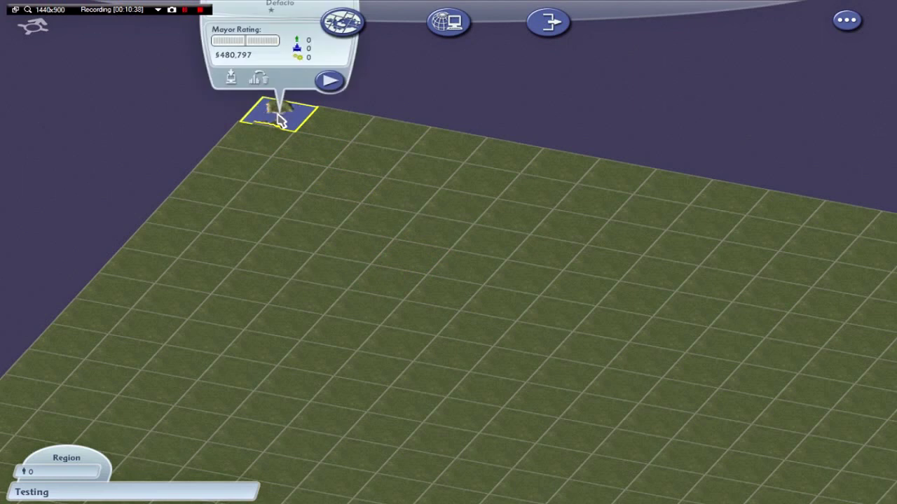
# Step: Play the Testing Hood city and pan across its islands
pyautogui.click(331, 81)
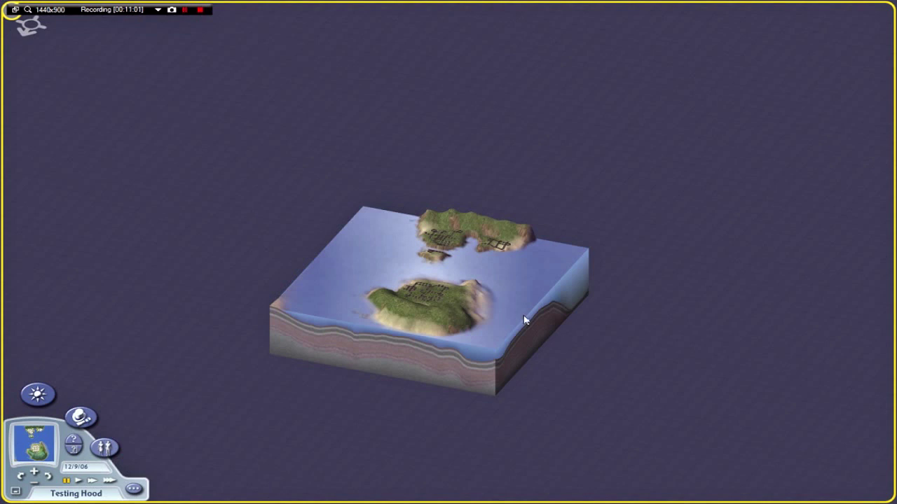
pyautogui.scroll(5, 472, 285)
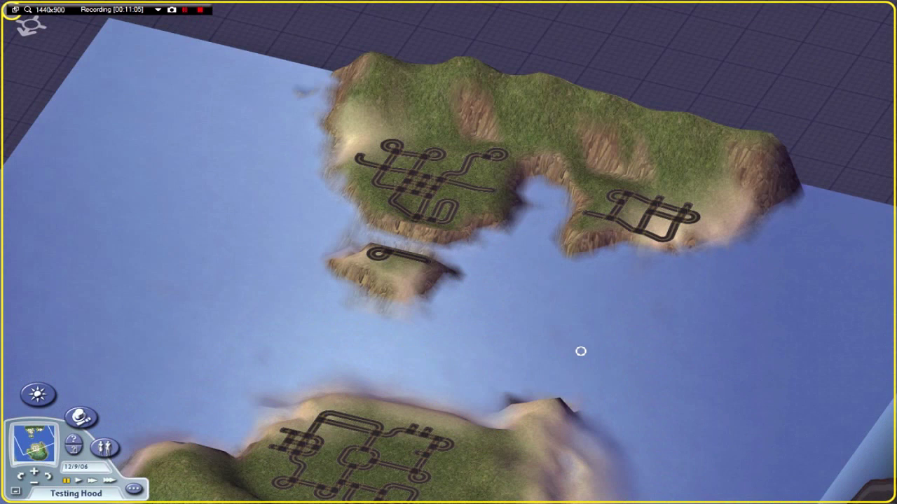
pyautogui.press('Down')
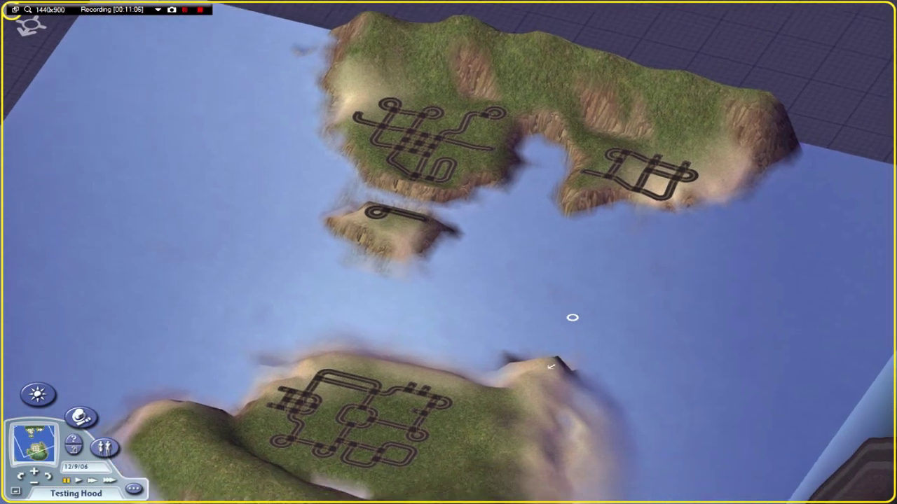
pyautogui.press('Down')
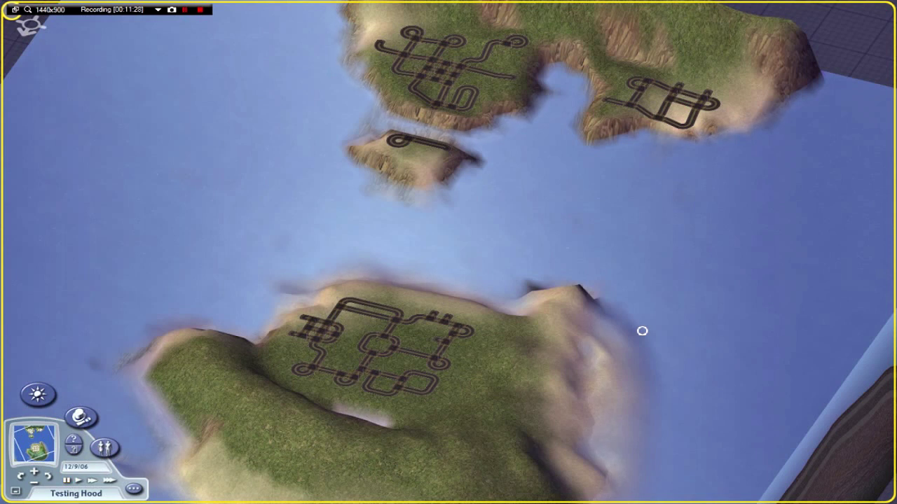
# Step: Bring up the exit prompt offering to save or leave without saving
pyautogui.scroll(3, 569, 393)
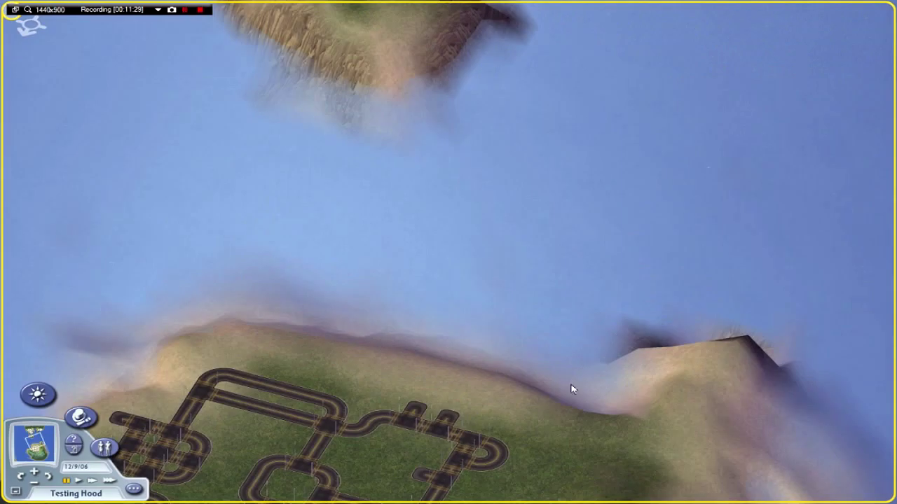
pyautogui.scroll(-3, 572, 389)
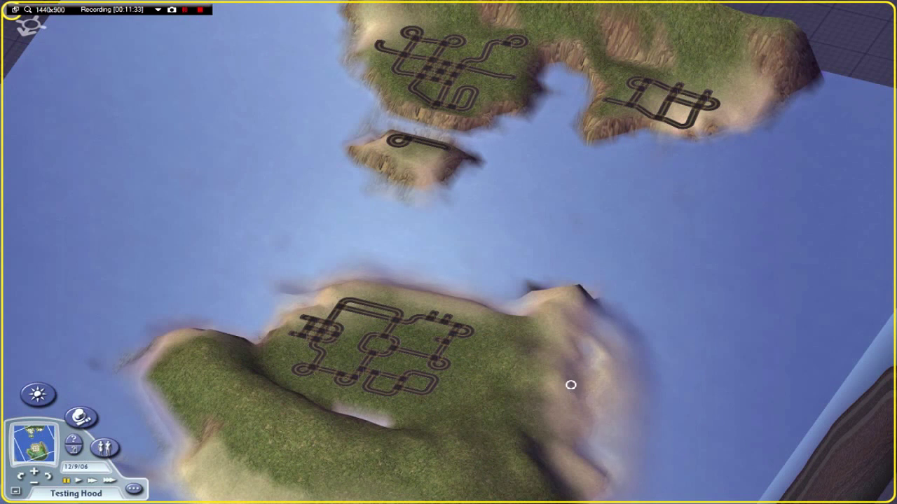
pyautogui.click(135, 491)
pyautogui.click(226, 490)
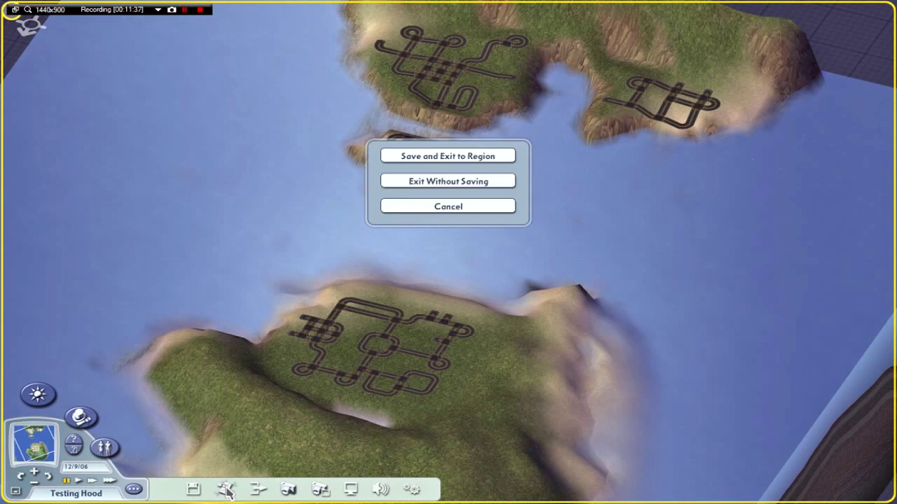
# Step: Exit Testing Hood without saving and show the Testing region's management options
pyautogui.click(433, 183)
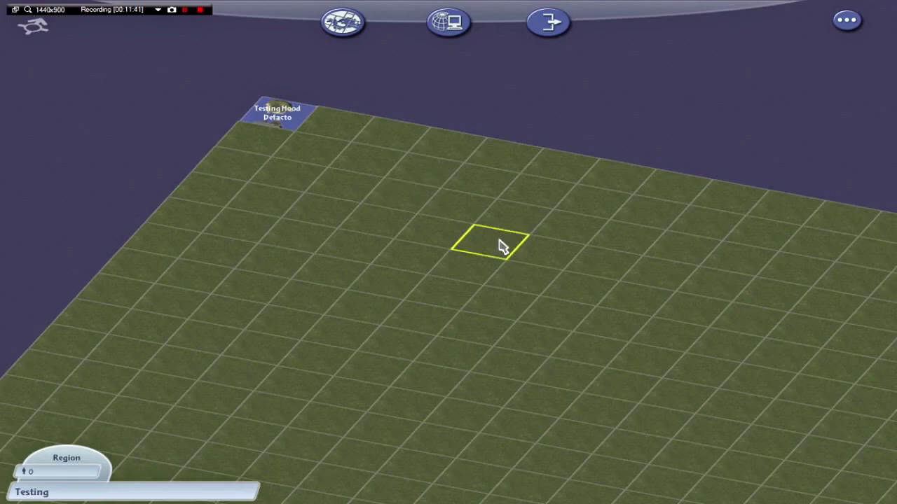
pyautogui.click(354, 28)
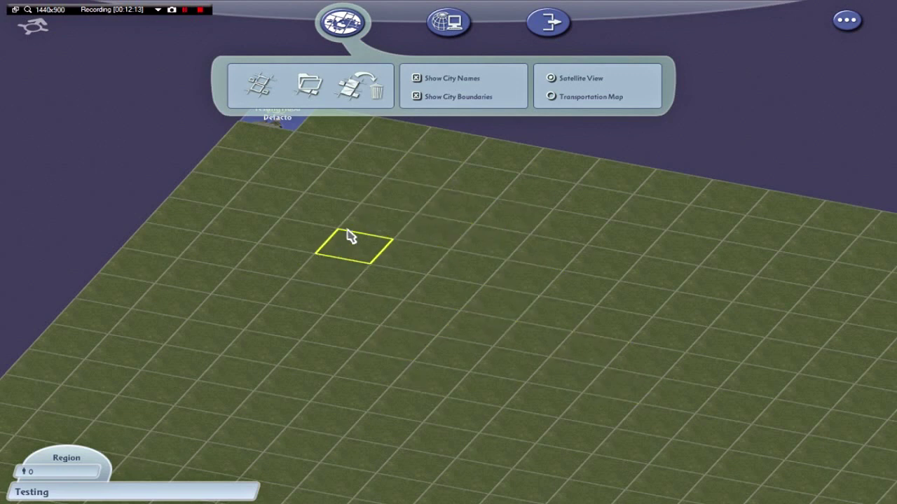
# Step: Load Testing Hood from its region tile, pan across the islands and rotate the view
pyautogui.doubleClick(290, 133)
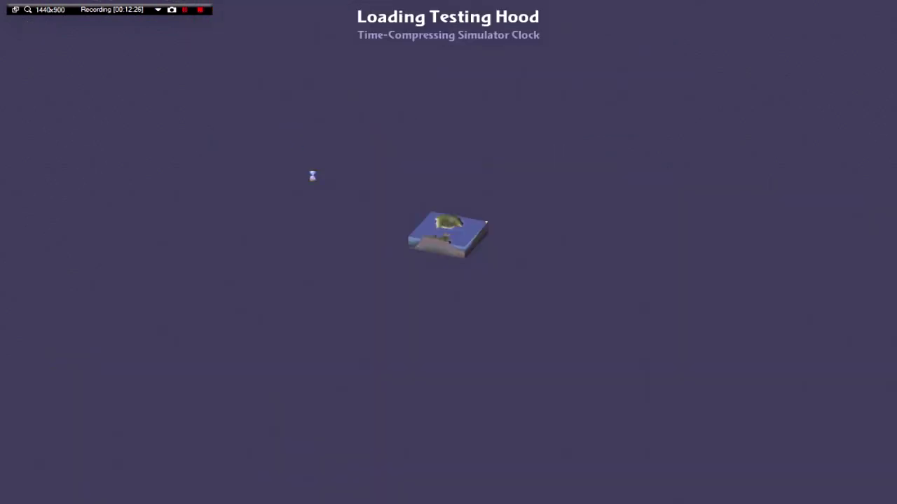
pyautogui.scroll(5, 561, 375)
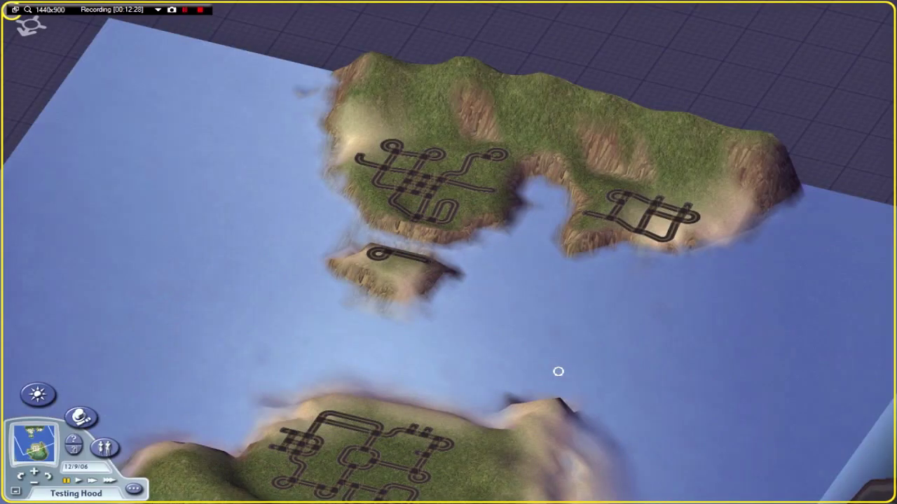
pyautogui.moveTo(567, 329); pyautogui.dragTo(568, 365)
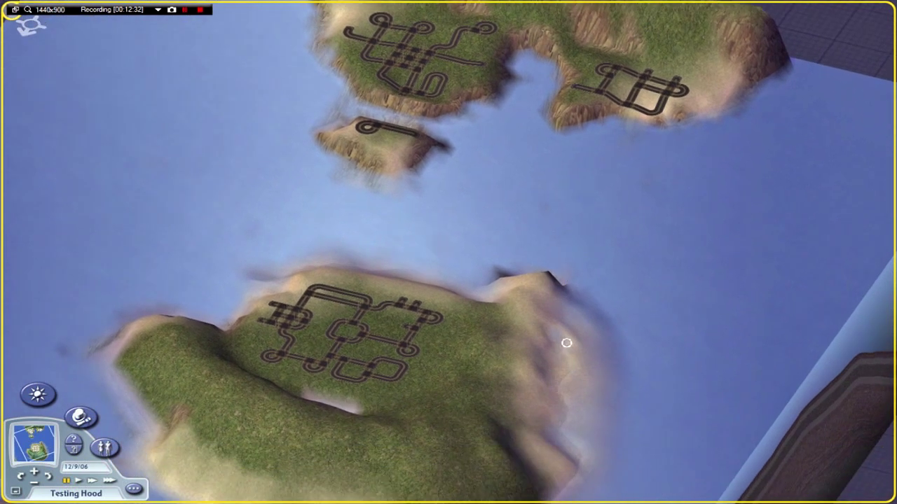
pyautogui.moveTo(565, 287); pyautogui.dragTo(574, 300)
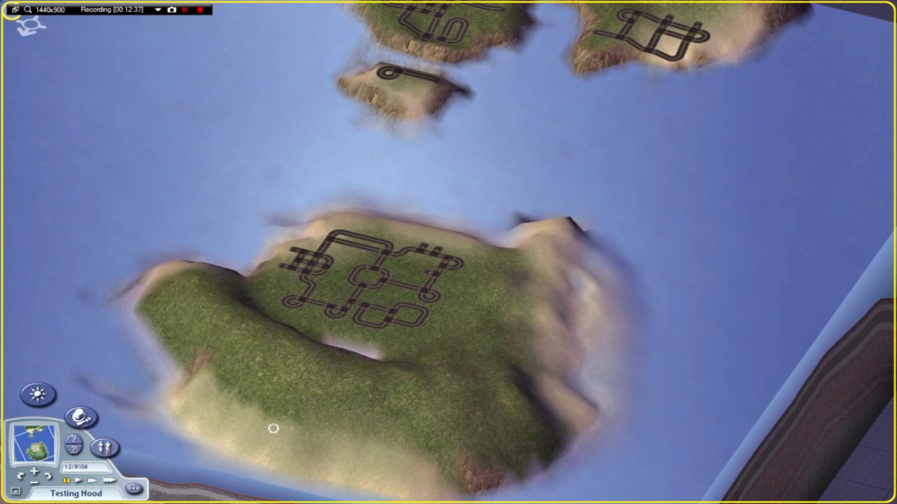
pyautogui.click(22, 476)
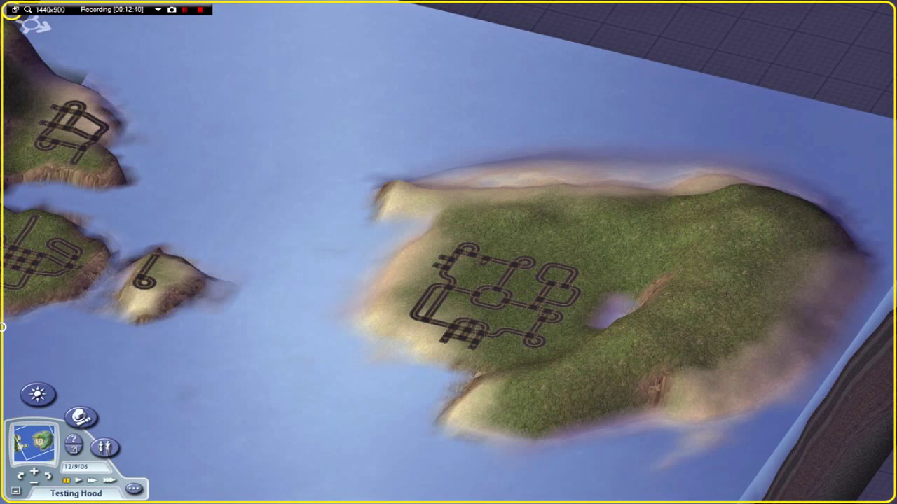
# Step: Zoom in and pan along the islands' road grid for a close-up look
pyautogui.scroll(5, 510, 440)
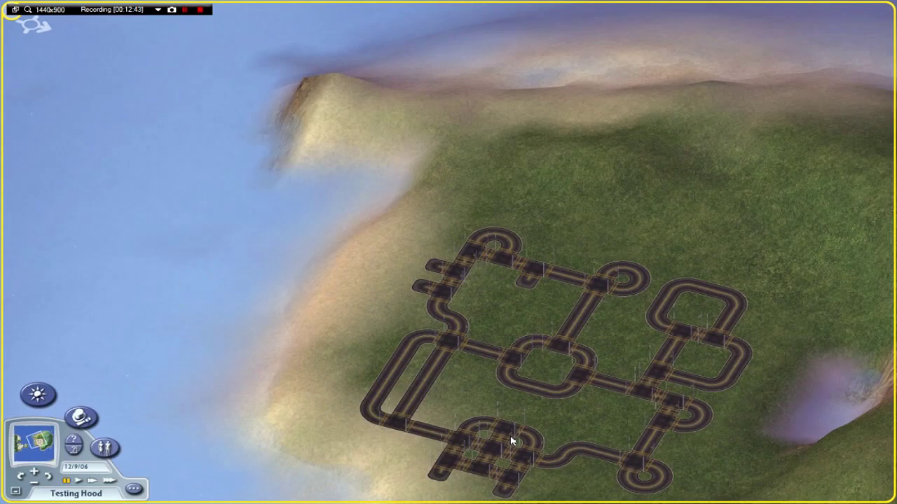
pyautogui.moveTo(365, 304); pyautogui.dragTo(331, 341)
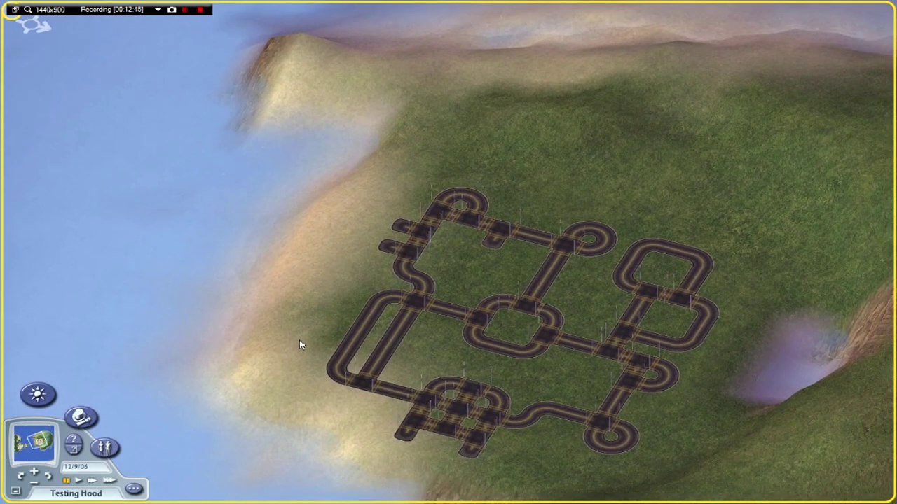
pyautogui.scroll(3, 300, 346)
pyautogui.scroll(2, 453, 282)
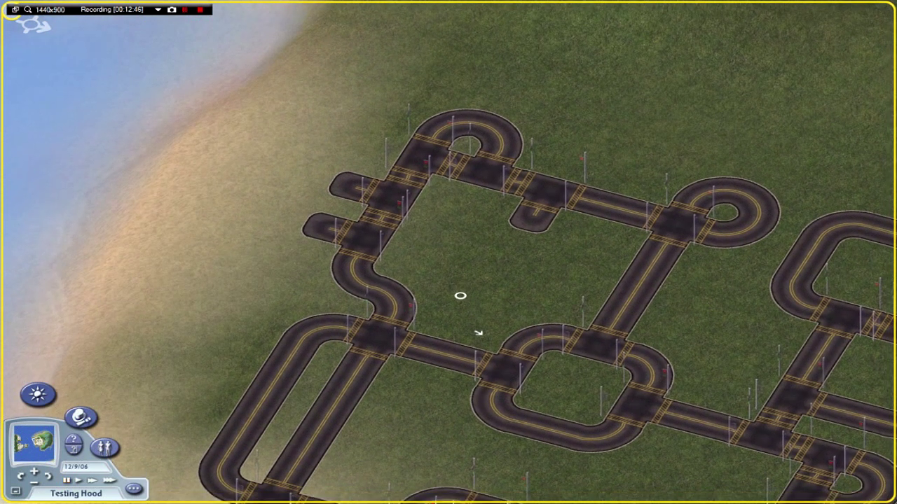
pyautogui.moveTo(479, 334); pyautogui.dragTo(593, 391)
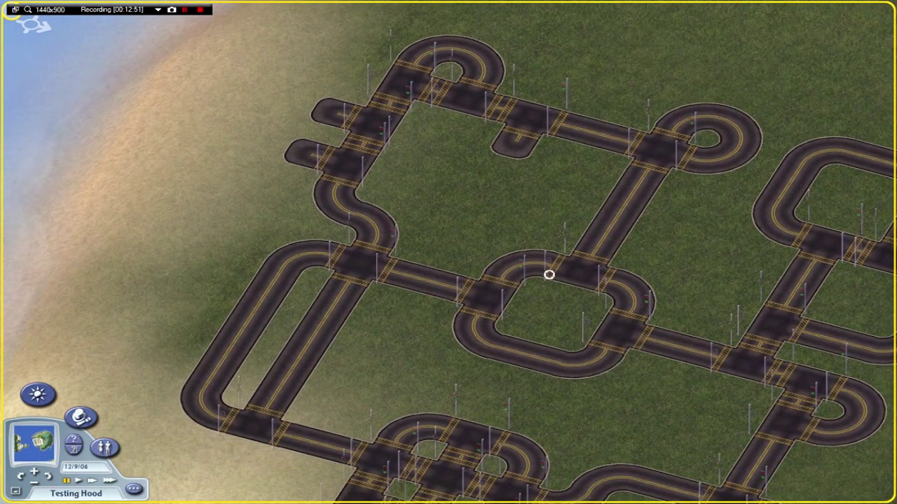
pyautogui.scroll(-5, 541, 271)
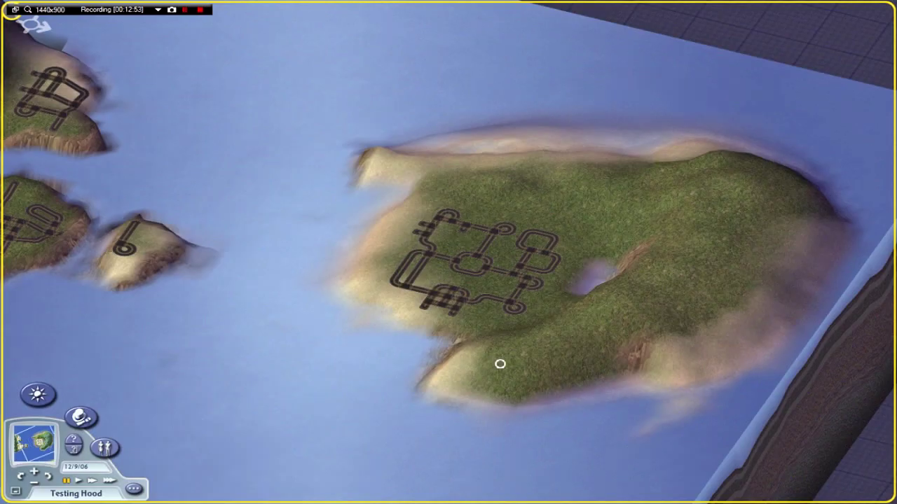
pyautogui.scroll(5, 498, 367)
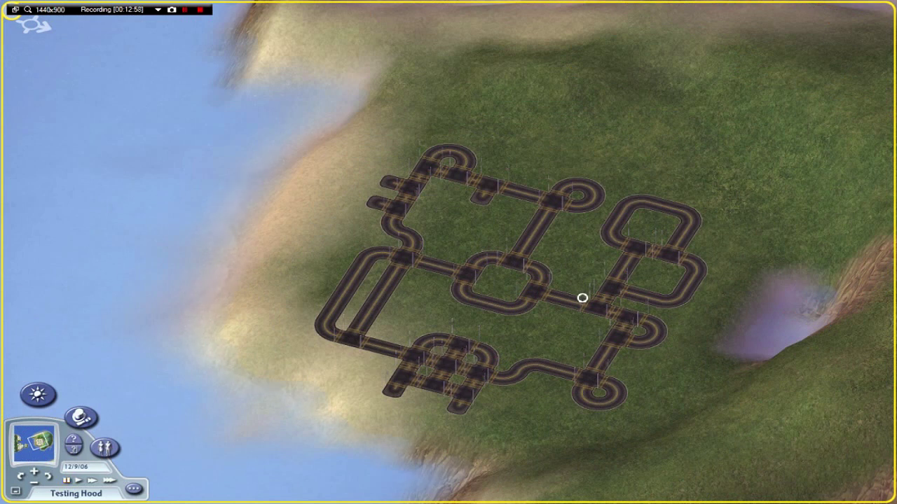
pyautogui.scroll(3, 557, 303)
pyautogui.moveTo(439, 225); pyautogui.dragTo(438, 251)
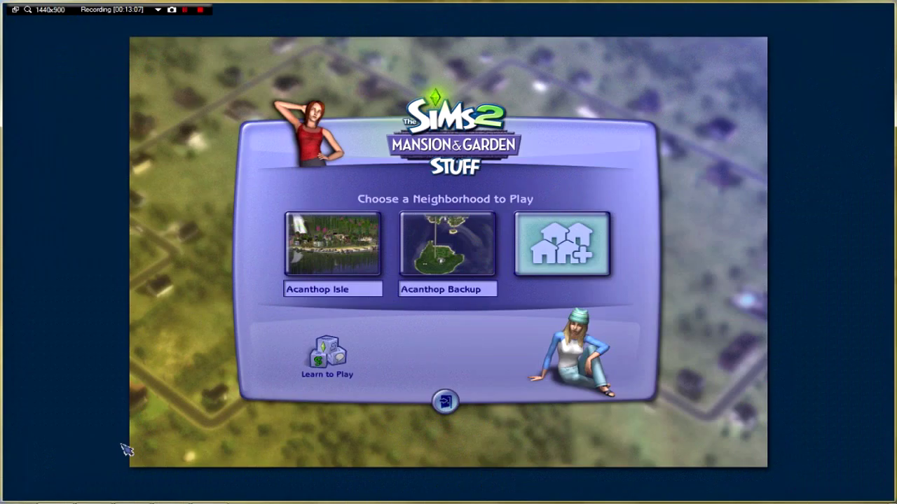
# Step: Switch to IrfanView showing the 713x709 overhead island map, file 1 of 10
pyautogui.moveTo(112, 498)
pyautogui.hotkey('alt', 'Tab')
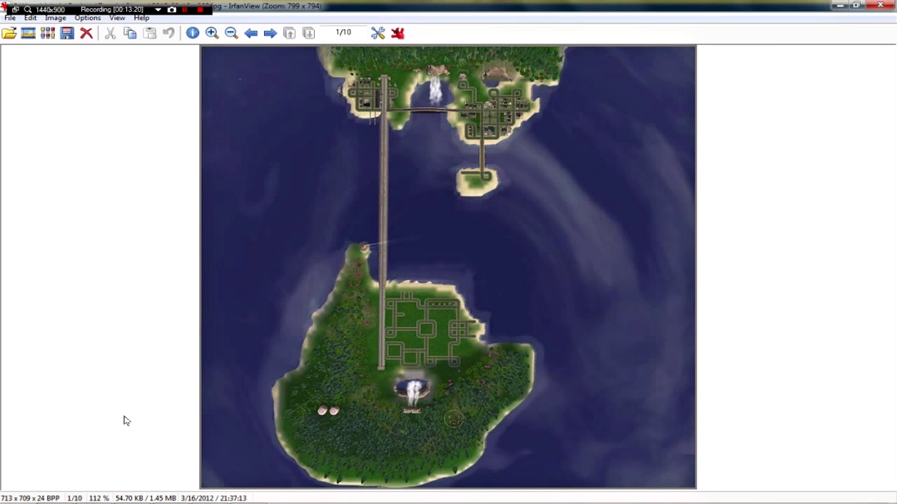
# Step: Page forward to the road-grid screenshot (6/10), then return to the Testing Hood game view
pyautogui.click(270, 33)
pyautogui.click(270, 32)
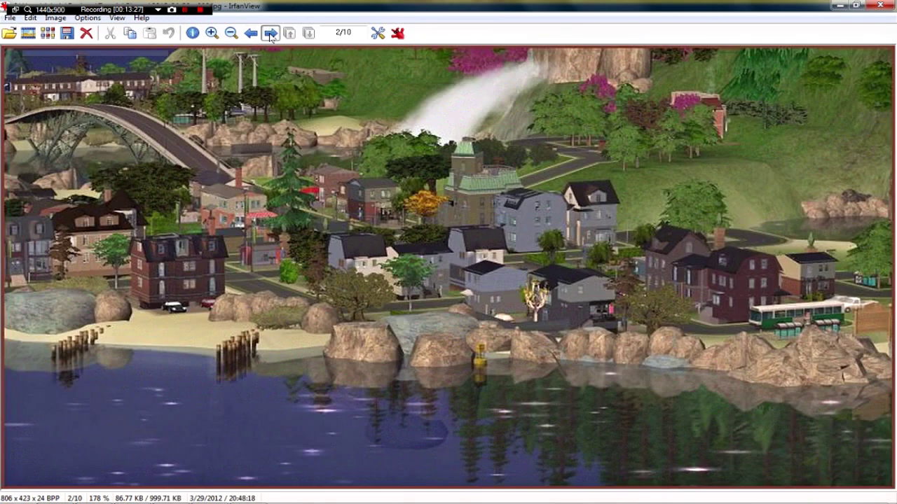
pyautogui.click(270, 33)
pyautogui.click(270, 33)
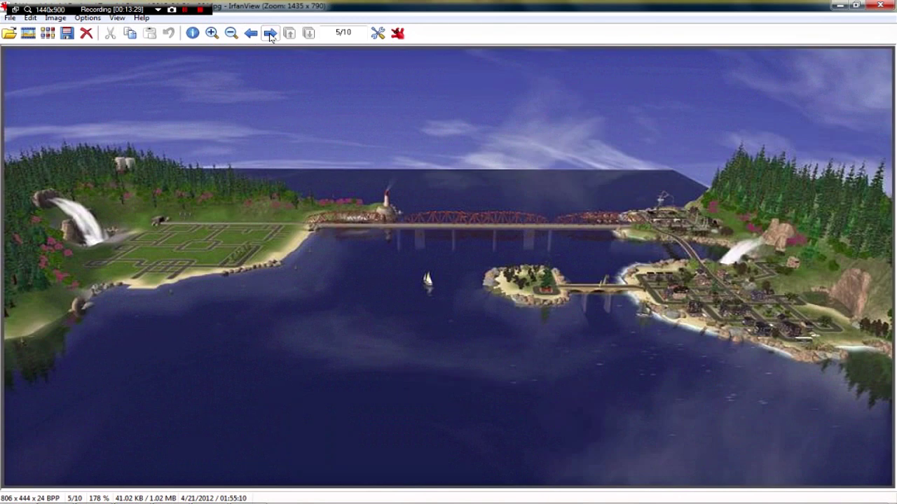
pyautogui.click(270, 33)
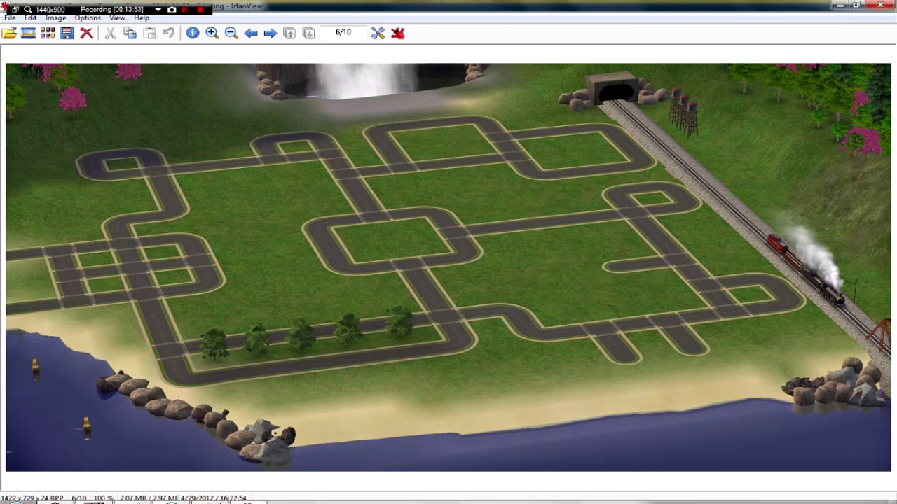
pyautogui.click(92, 495)
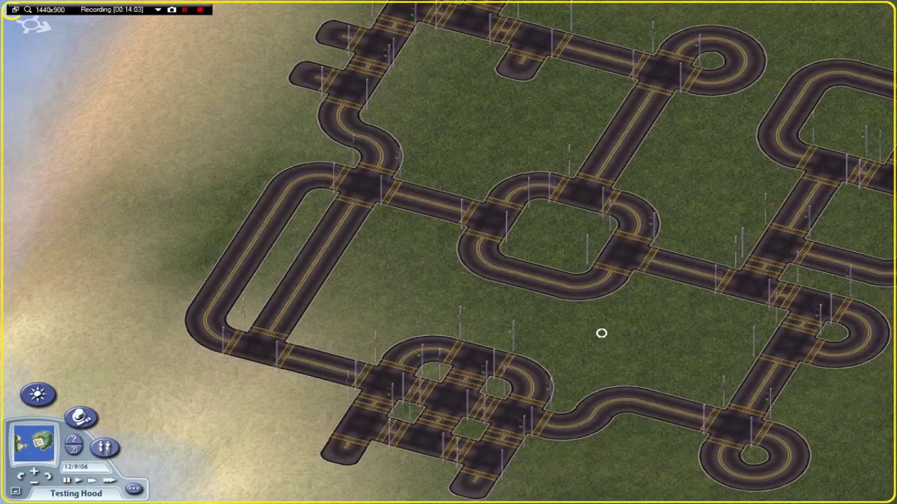
pyautogui.scroll(-3, 590, 334)
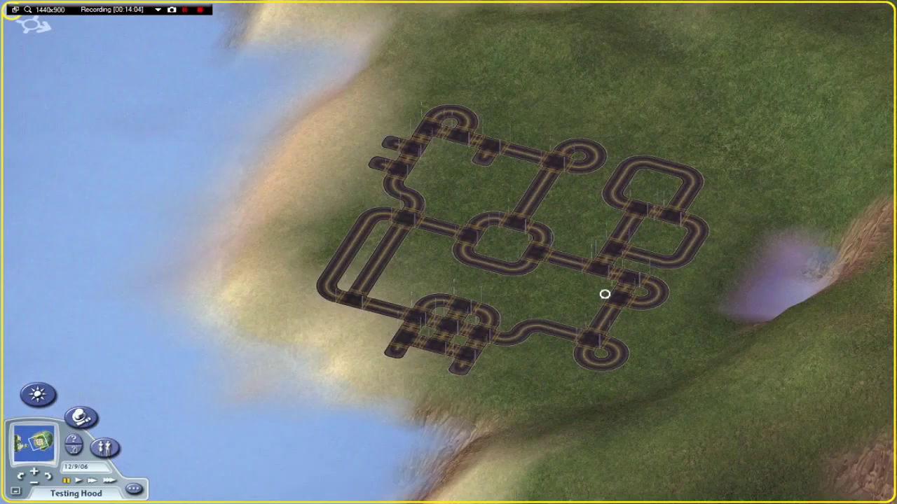